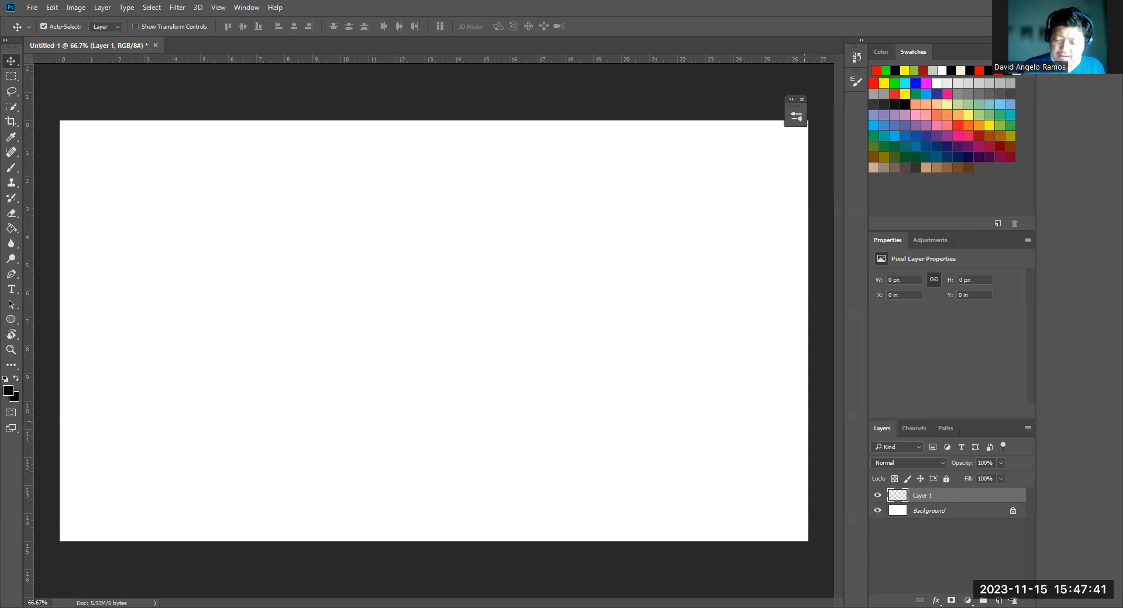
Delete Layer 1 and create a new empty layer above the Background
{"action": "left_click", "coordinate": [1015, 600]}
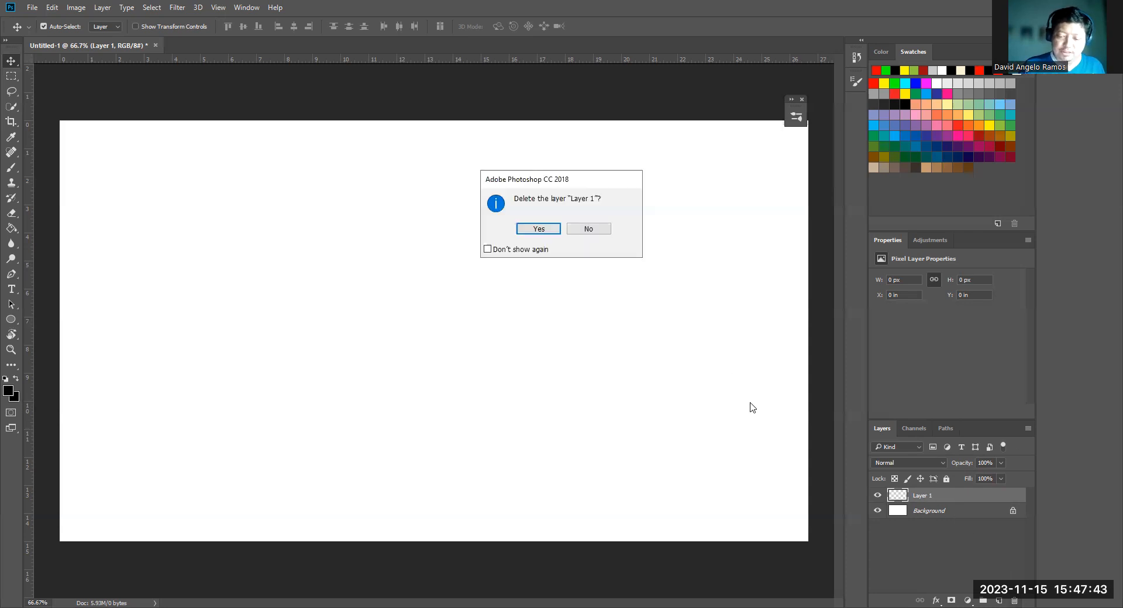
{"action": "left_click", "coordinate": [535, 230]}
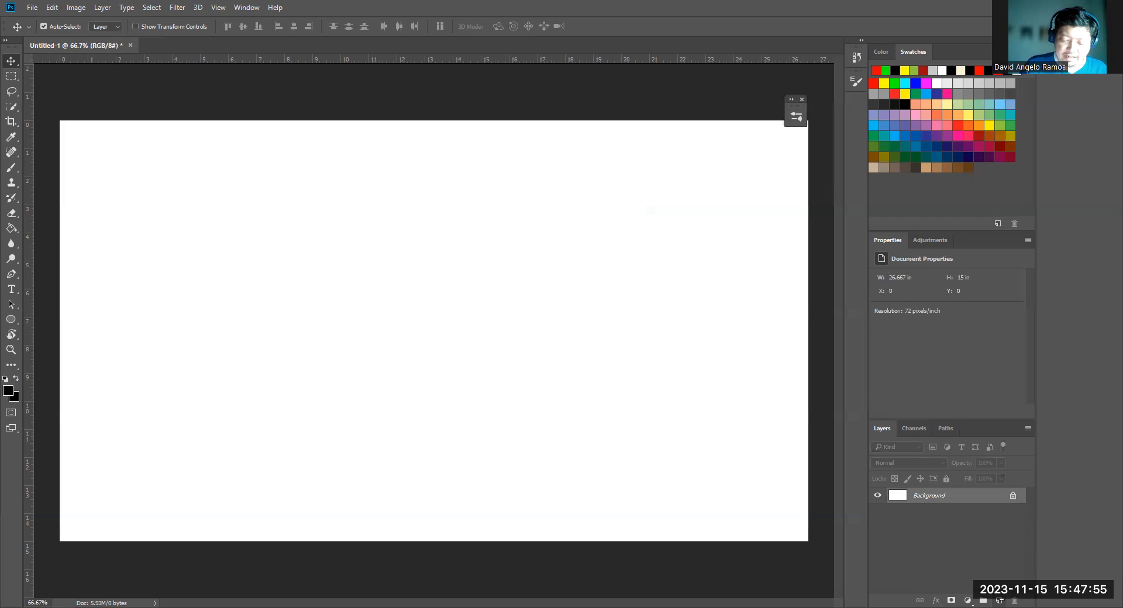
{"action": "left_click", "coordinate": [999, 600]}
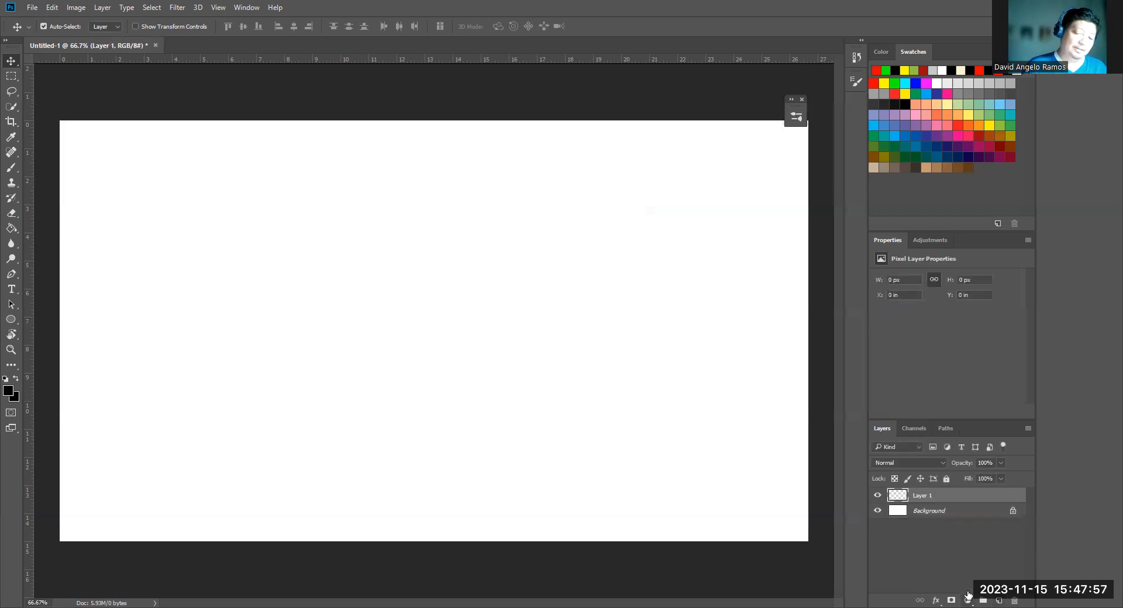
Rename the new layer as "This is where im gonna work"
{"action": "double_click", "coordinate": [922, 496]}
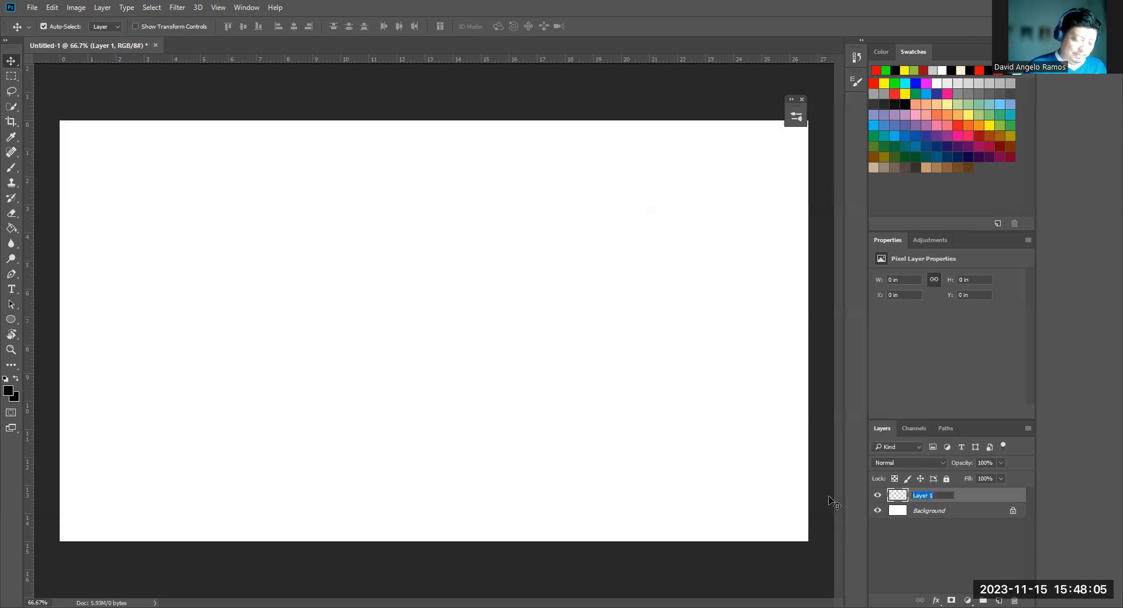
{"action": "type", "text": "This "}
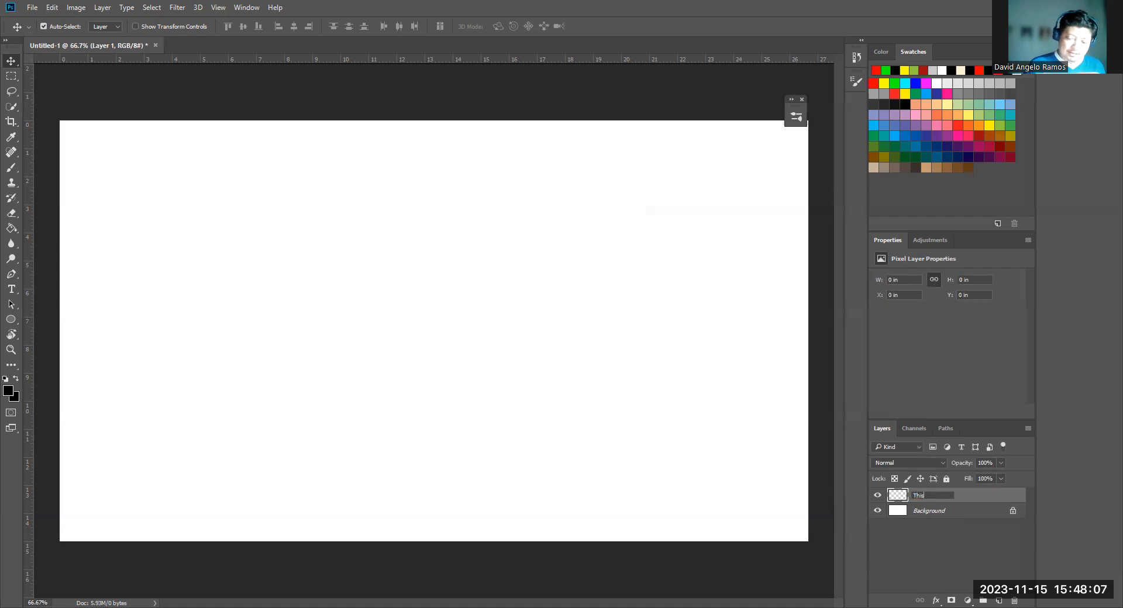
{"action": "type", "text": "is where im gonn awork"}
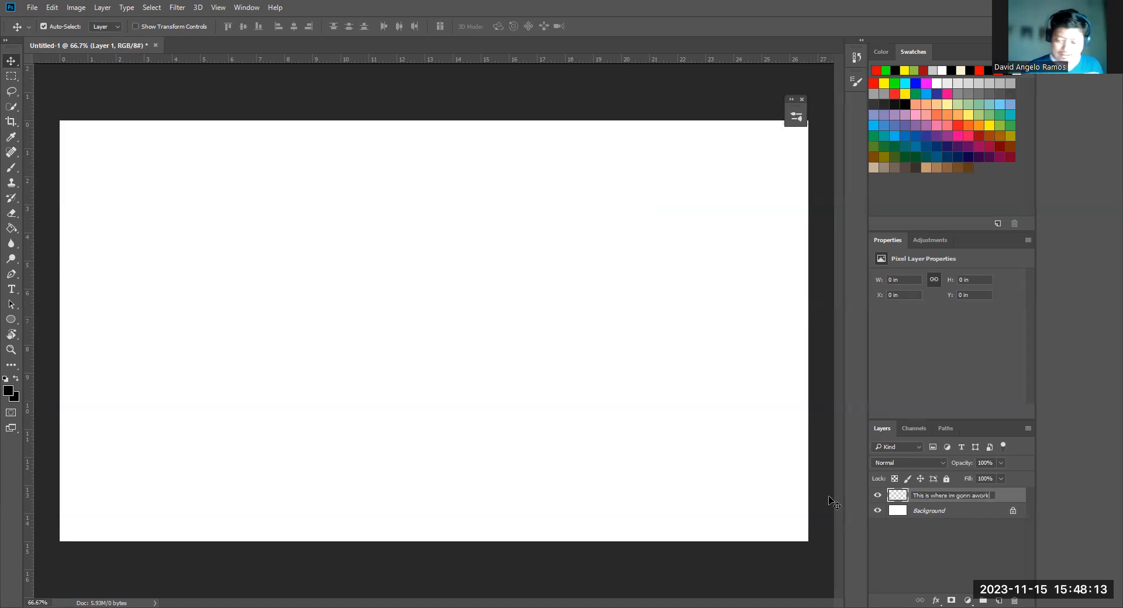
{"action": "left_click", "coordinate": [972, 496]}
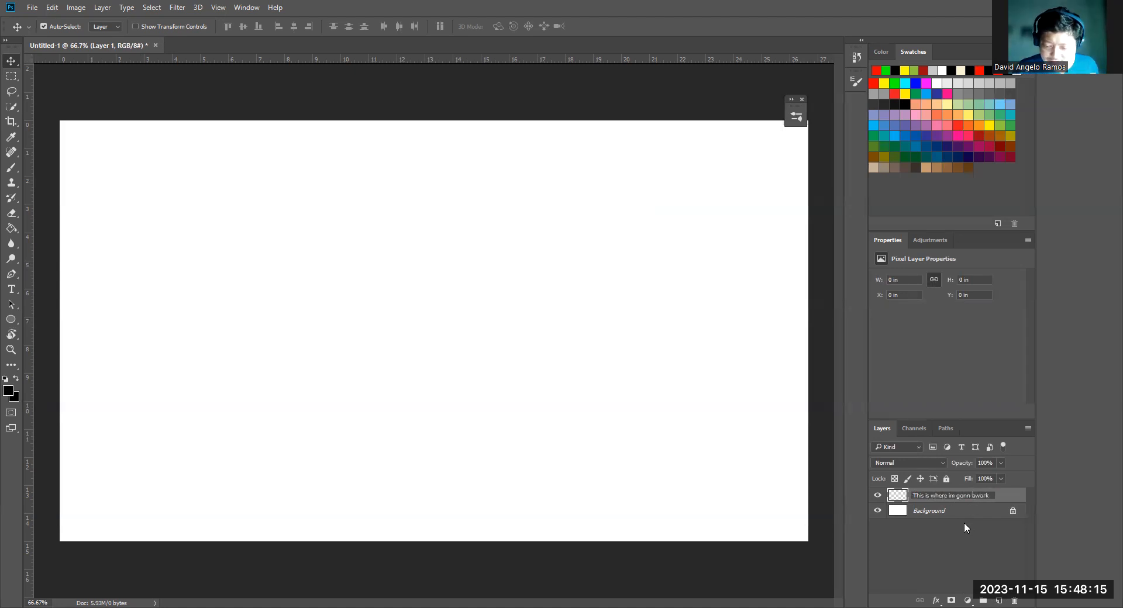
{"action": "left_click", "coordinate": [974, 496]}
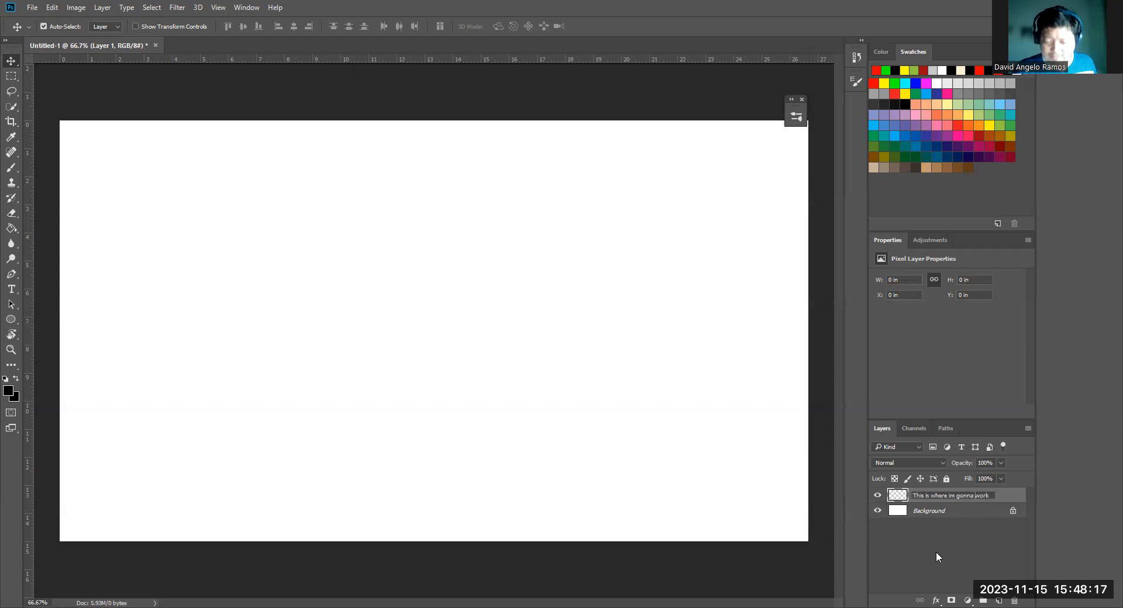
{"action": "left_click", "coordinate": [955, 513]}
{"action": "left_click", "coordinate": [948, 497]}
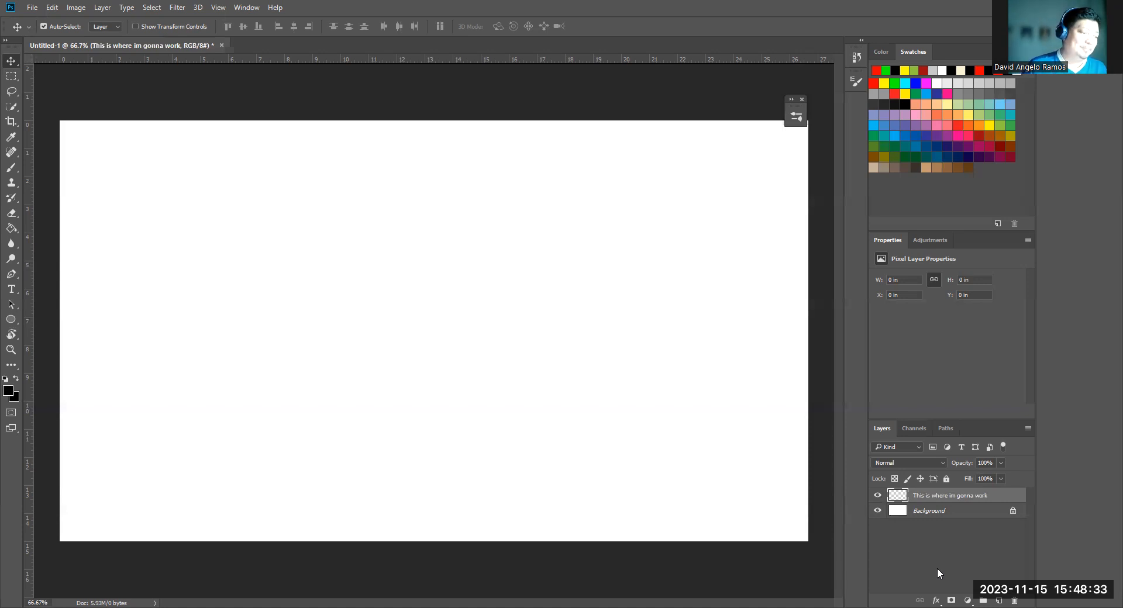
With the Pen tool in Shape mode, start a red-filled shape in the canvas's left half using a corner point and a curved second point
{"action": "left_click", "coordinate": [19, 275]}
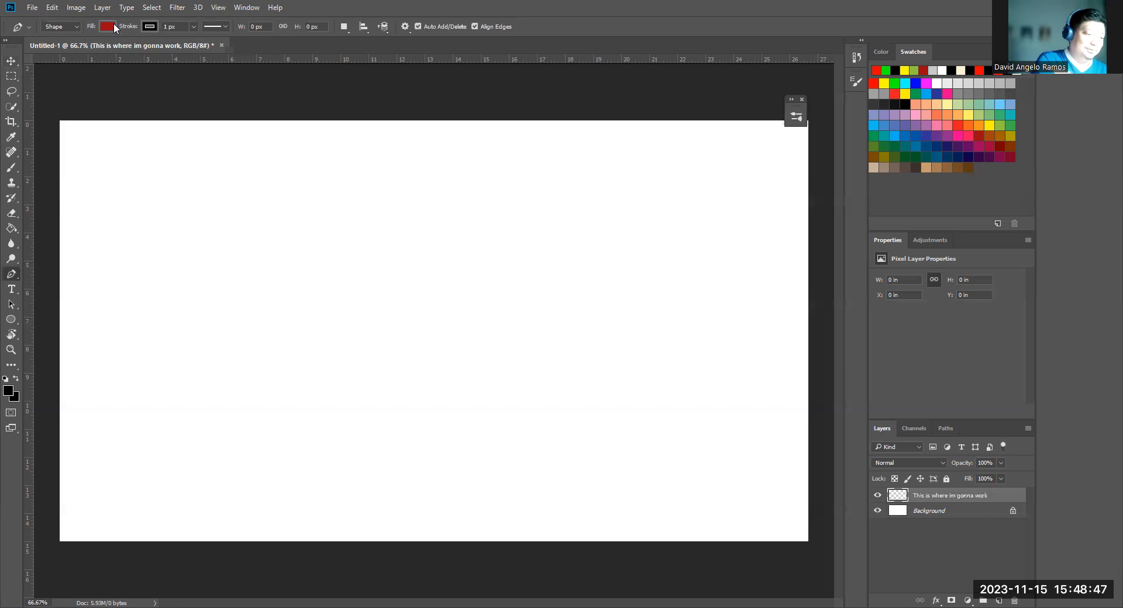
{"action": "left_click", "coordinate": [14, 167]}
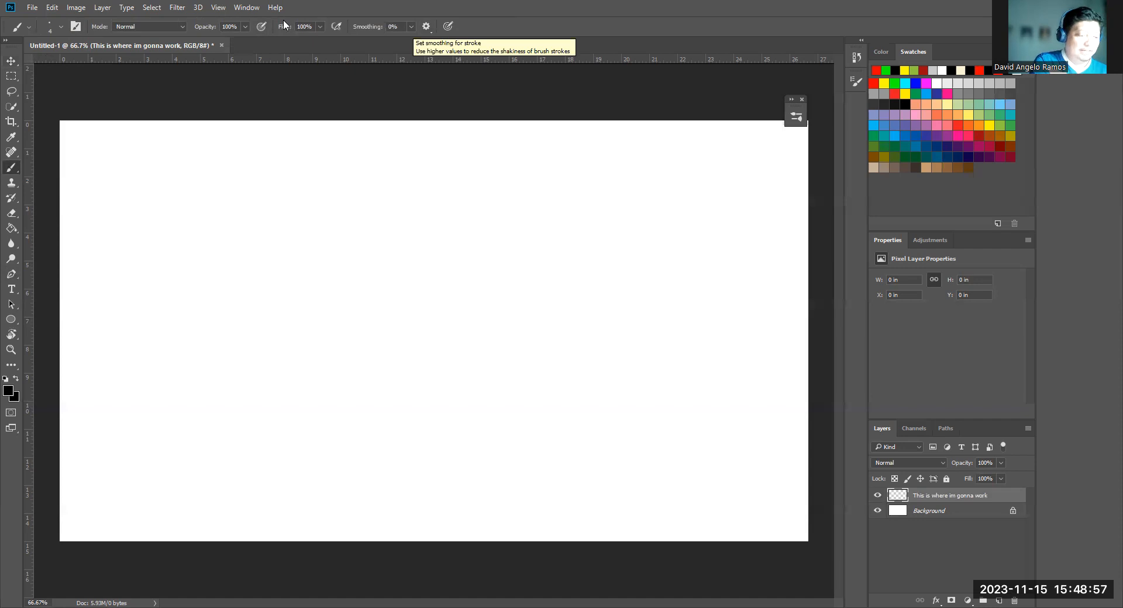
{"action": "left_click", "coordinate": [12, 276]}
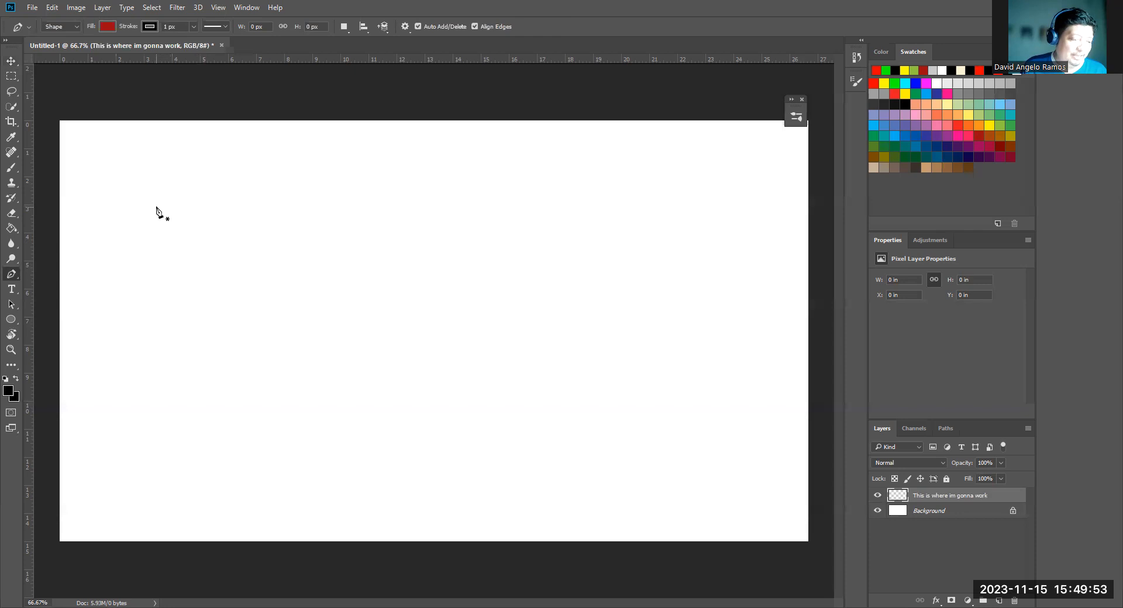
{"action": "left_click", "coordinate": [160, 258]}
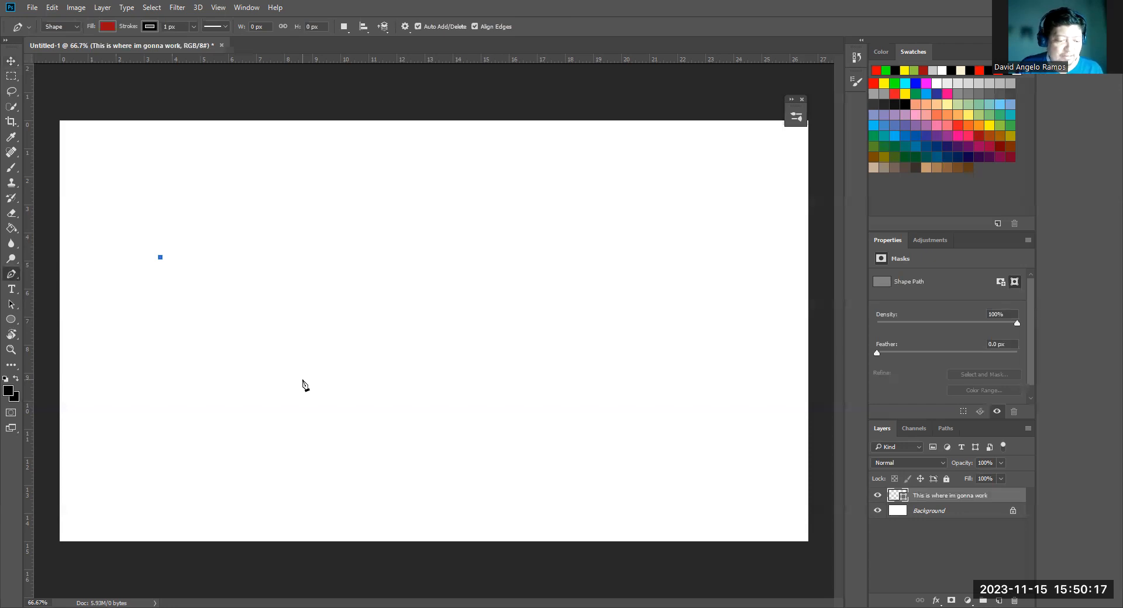
{"action": "left_click", "coordinate": [303, 380]}
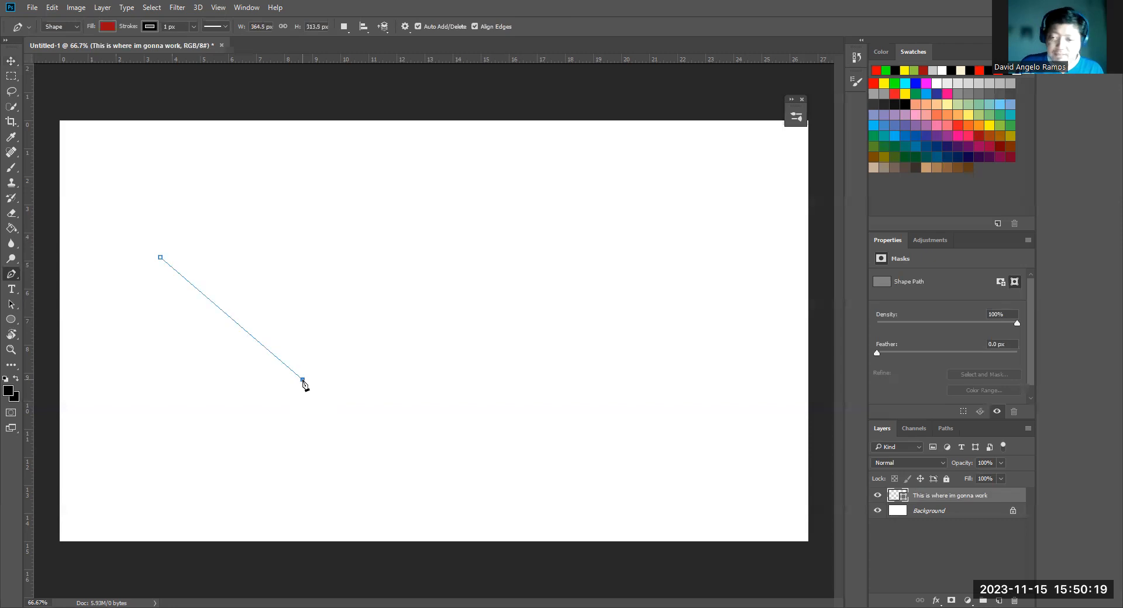
{"action": "left_click_drag", "start_coordinate": [302, 380], "coordinate": [299, 379]}
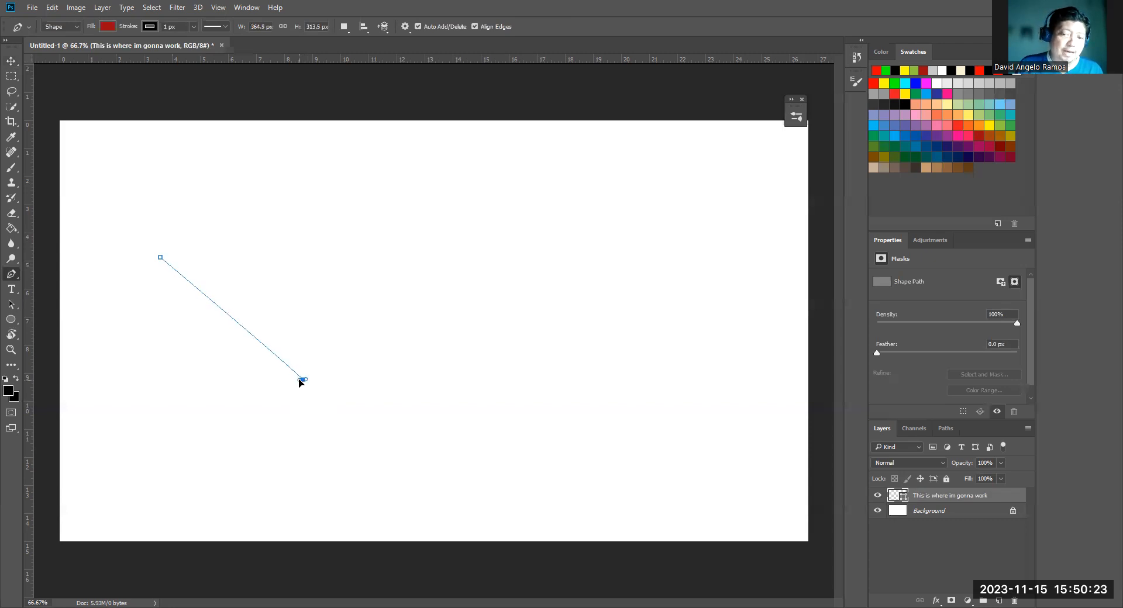
{"action": "left_click_drag", "start_coordinate": [299, 381], "coordinate": [529, 386]}
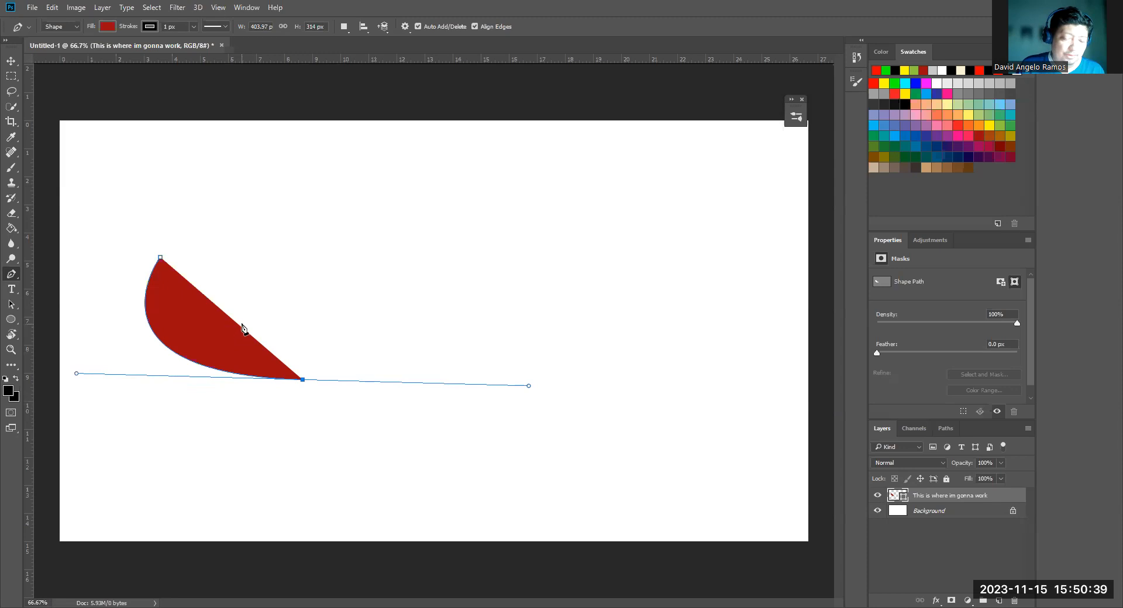
Add two curved anchor points above the red shape's first segment, close the path into a blob about 899 × 607 px, and deselect it
{"action": "left_click", "coordinate": [107, 27]}
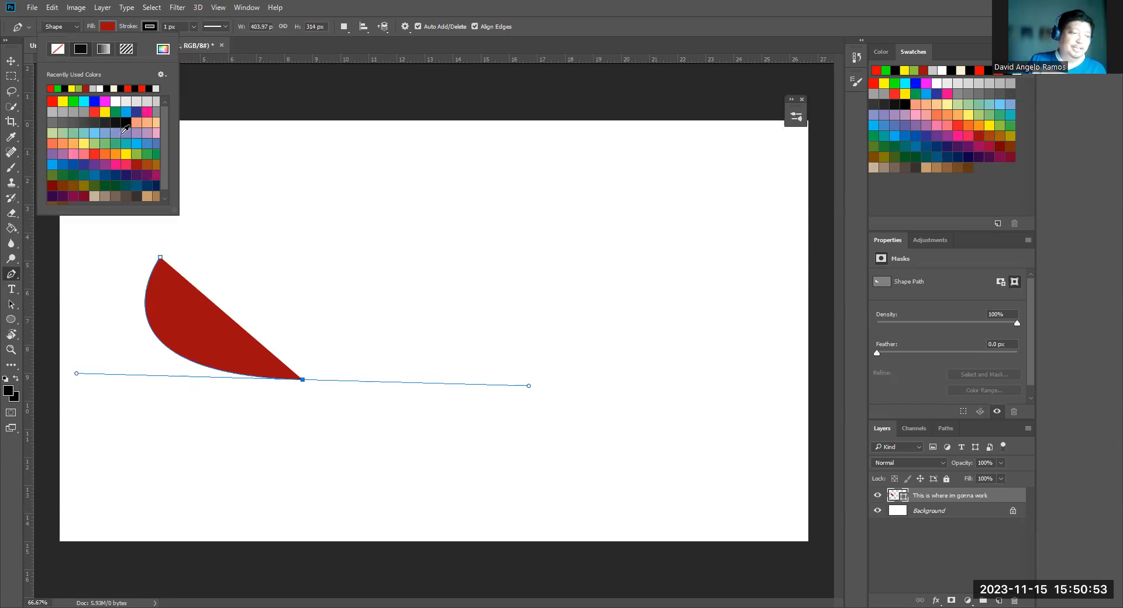
{"action": "left_click", "coordinate": [109, 31]}
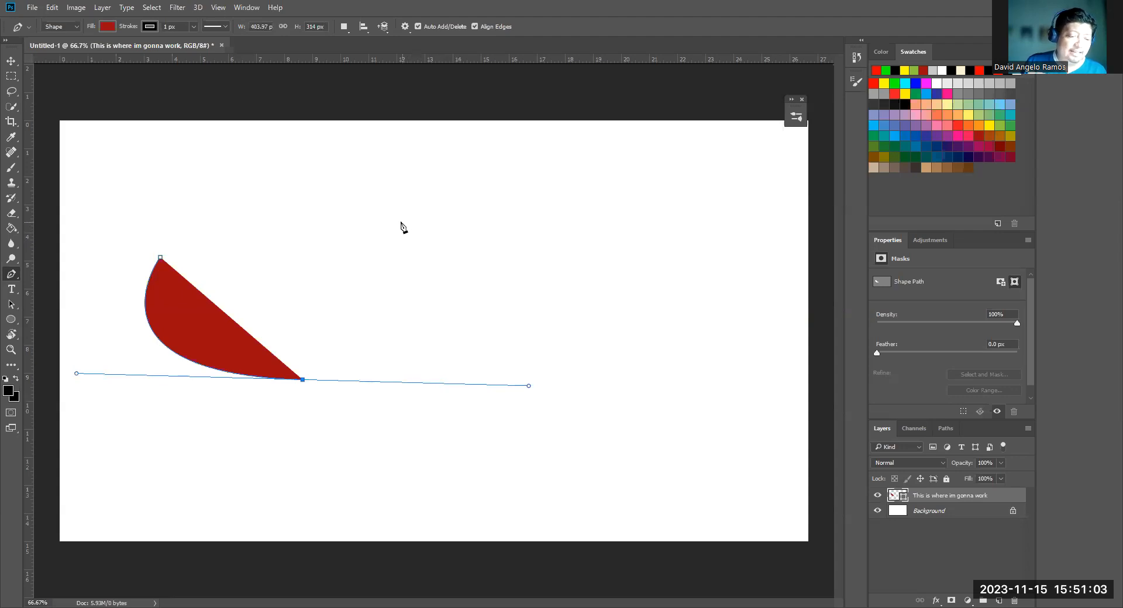
{"action": "left_click_drag", "start_coordinate": [395, 220], "coordinate": [271, 190]}
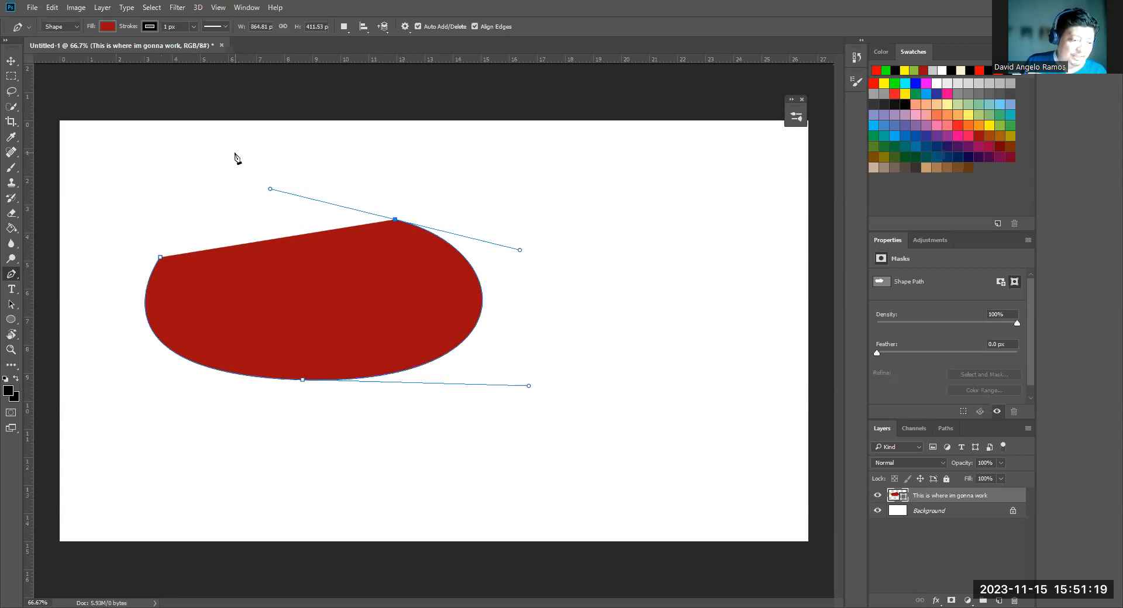
{"action": "left_click_drag", "start_coordinate": [235, 153], "coordinate": [116, 188]}
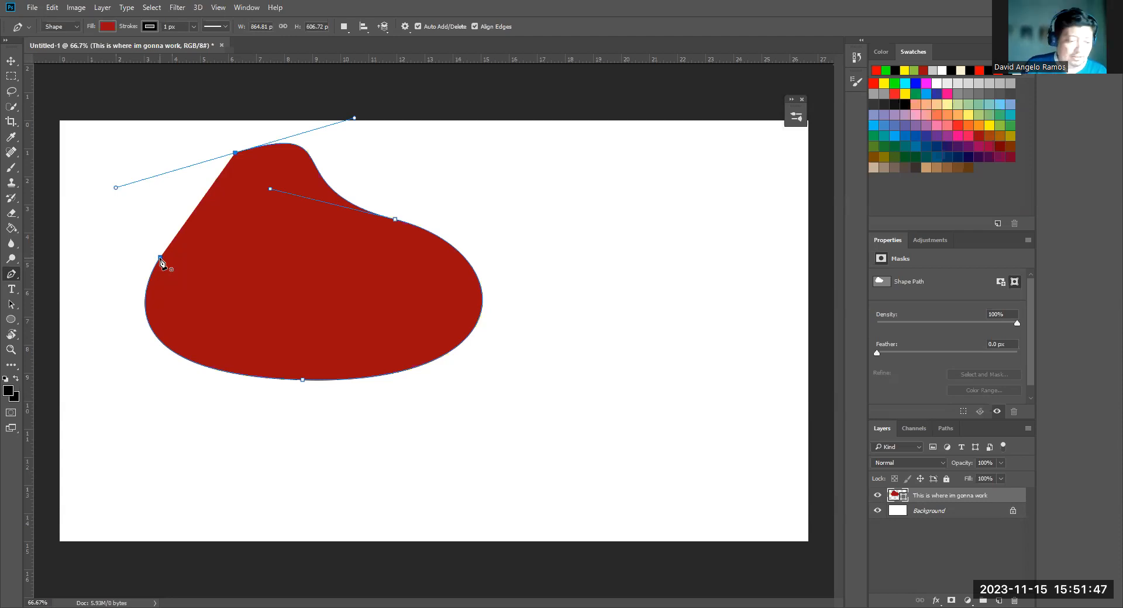
{"action": "left_click_drag", "start_coordinate": [161, 258], "coordinate": [208, 363]}
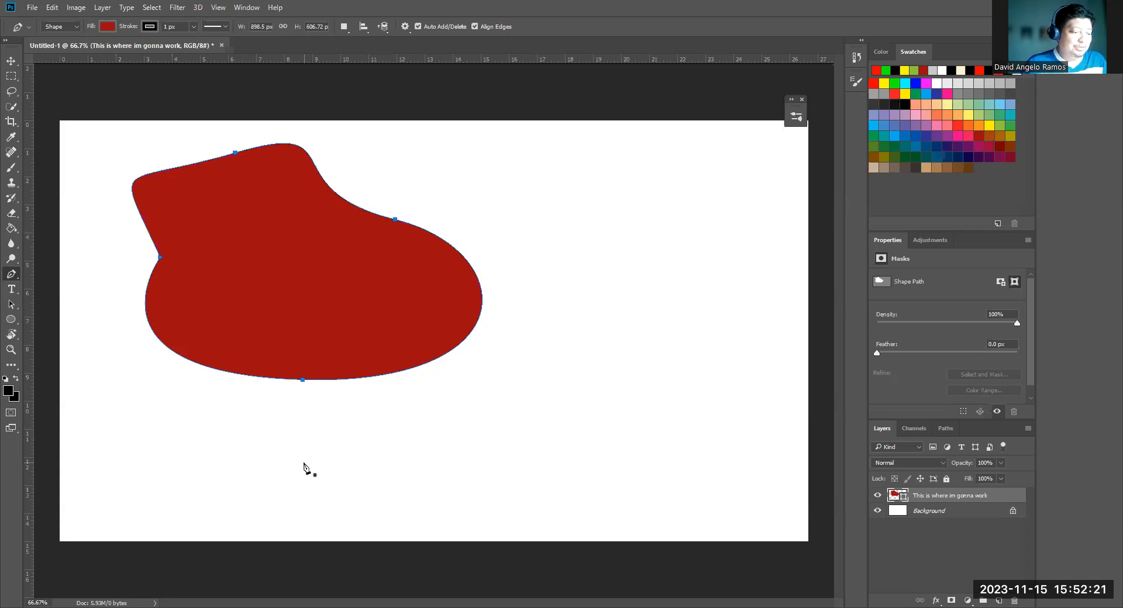
{"action": "left_click", "coordinate": [13, 305]}
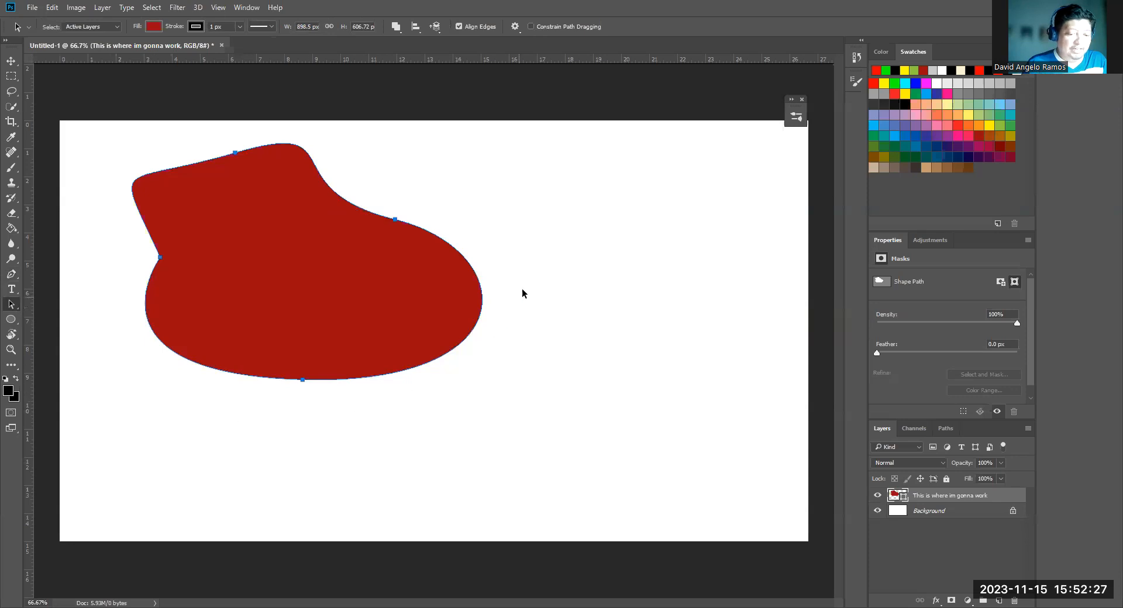
{"action": "left_click", "coordinate": [533, 231]}
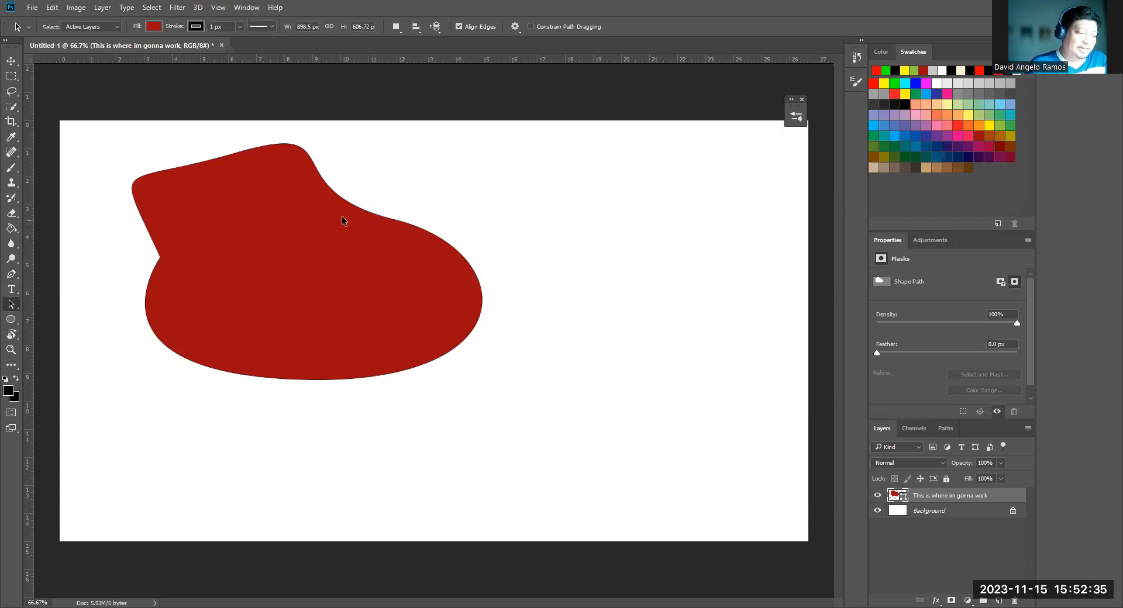
Try changing the red shape's fill to bright green
{"action": "left_click", "coordinate": [11, 274]}
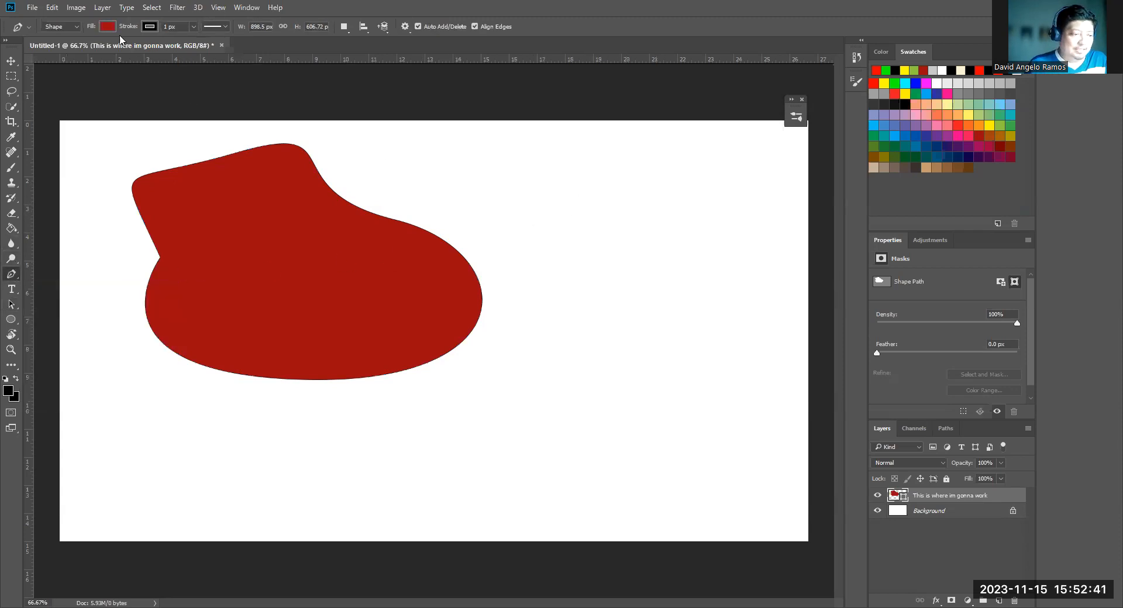
{"action": "left_click", "coordinate": [110, 24]}
{"action": "left_click", "coordinate": [75, 102]}
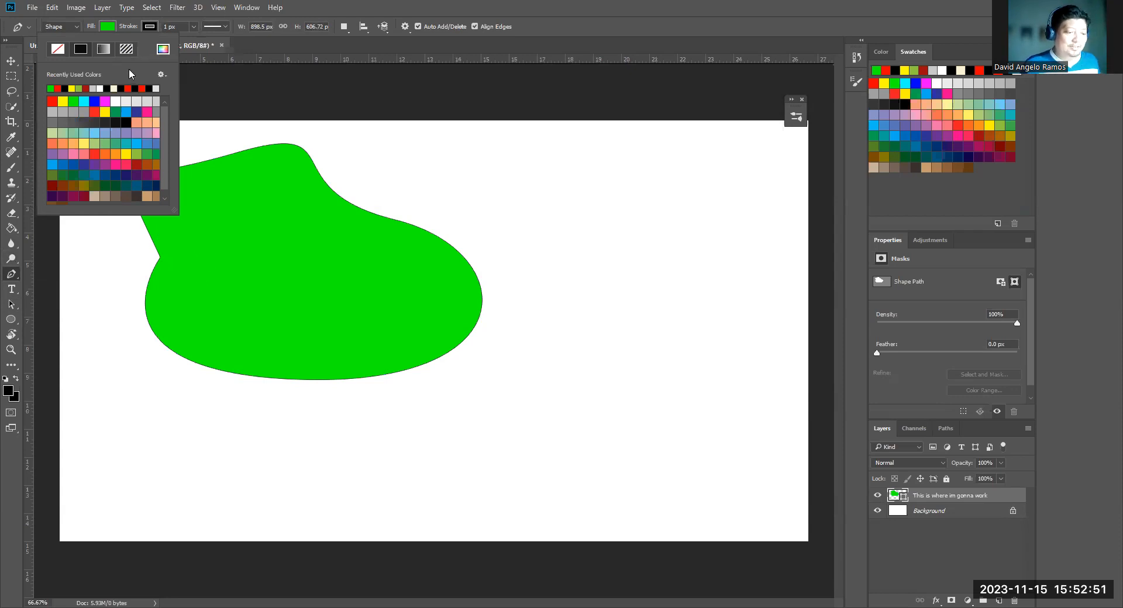
{"action": "key", "text": "Escape"}
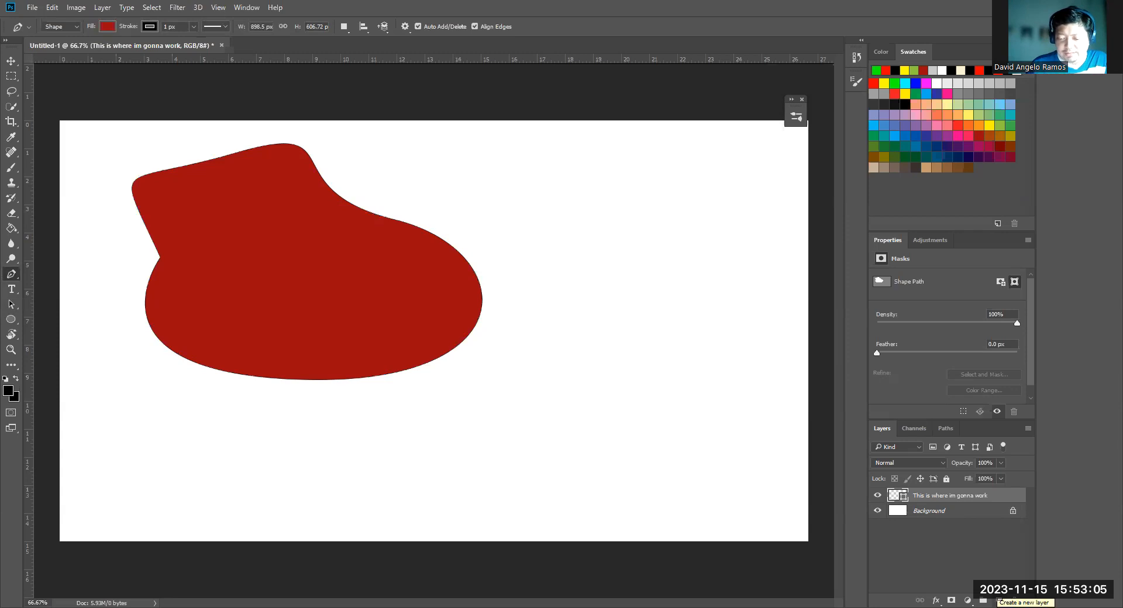
On a new layer, draw a closed, curved three-point Pen shape about 683 × 617 px with bright green fill in the canvas's right half
{"action": "left_click", "coordinate": [999, 601]}
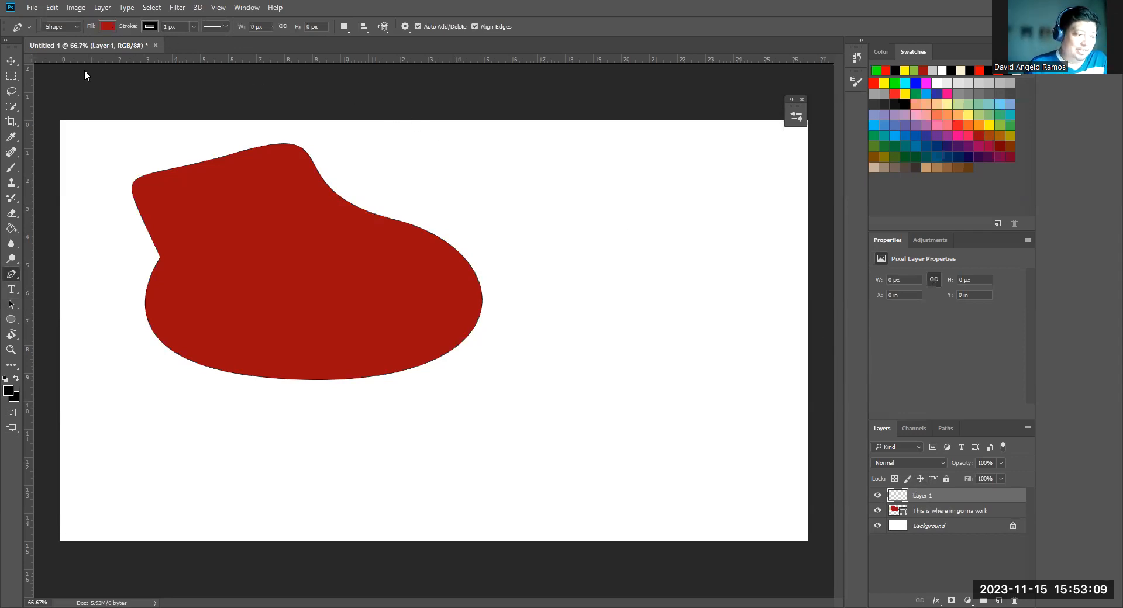
{"action": "left_click", "coordinate": [107, 26]}
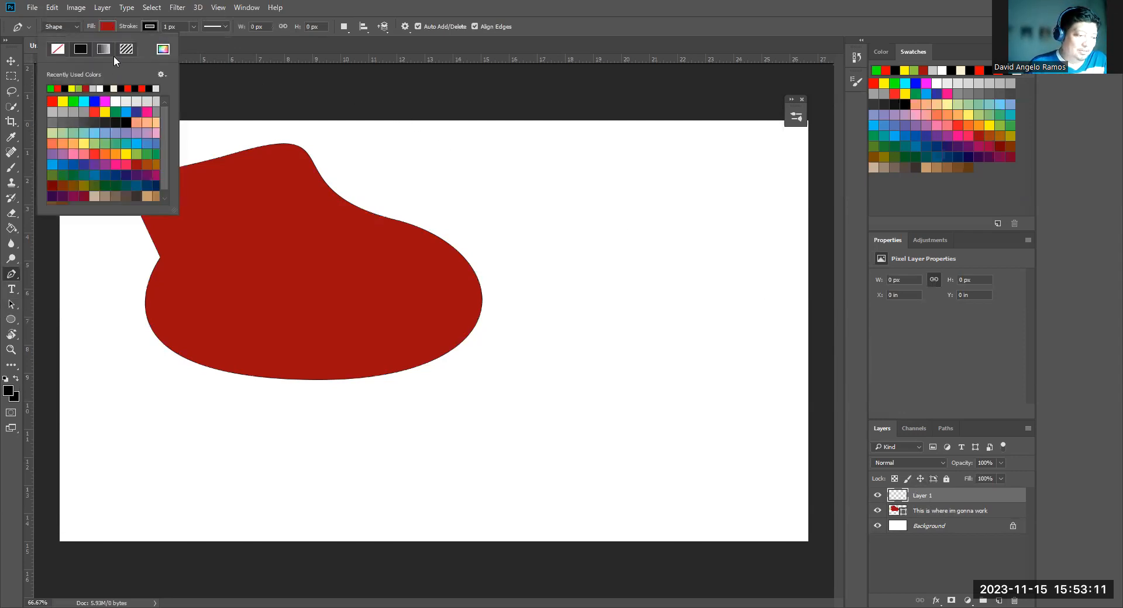
{"action": "left_click", "coordinate": [73, 102]}
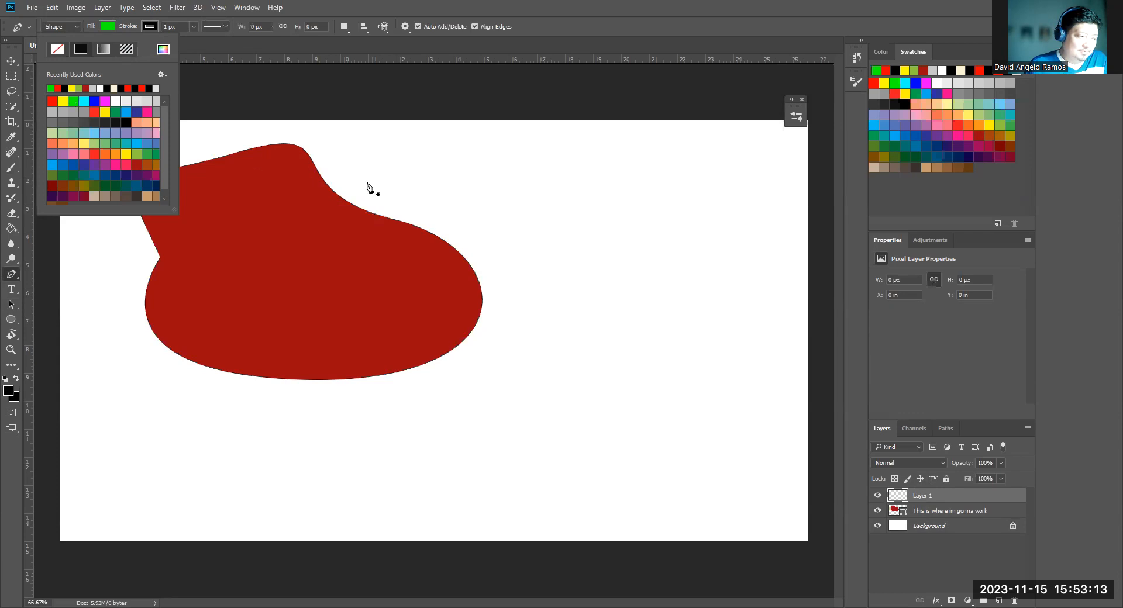
{"action": "left_click", "coordinate": [586, 243]}
{"action": "left_click_drag", "start_coordinate": [583, 428], "coordinate": [706, 433]}
{"action": "left_click_drag", "start_coordinate": [784, 280], "coordinate": [728, 218]}
{"action": "left_click_drag", "start_coordinate": [586, 244], "coordinate": [496, 361]}
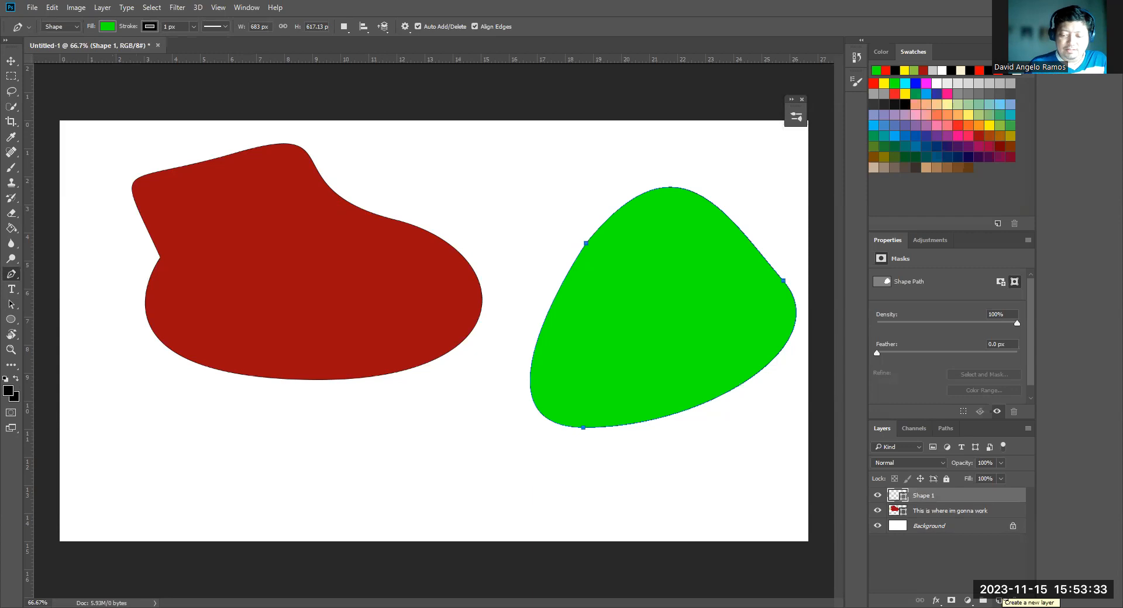
On another new layer, draw a closed, curved three-point Pen shape about 449 × 253 px with orange fill below the red shape
{"action": "left_click", "coordinate": [999, 601]}
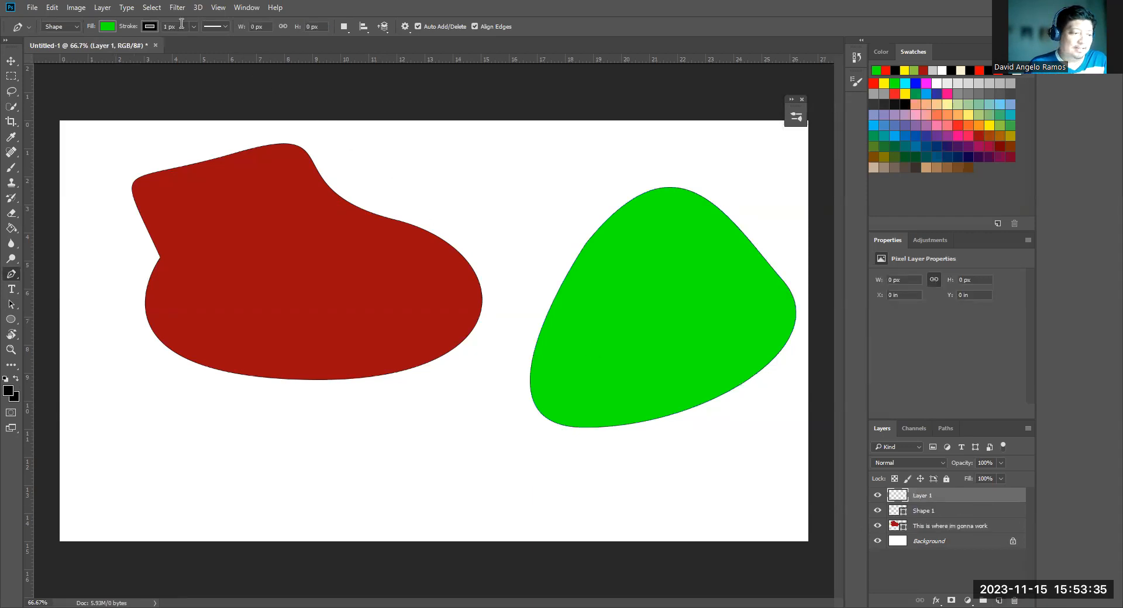
{"action": "left_click", "coordinate": [102, 27]}
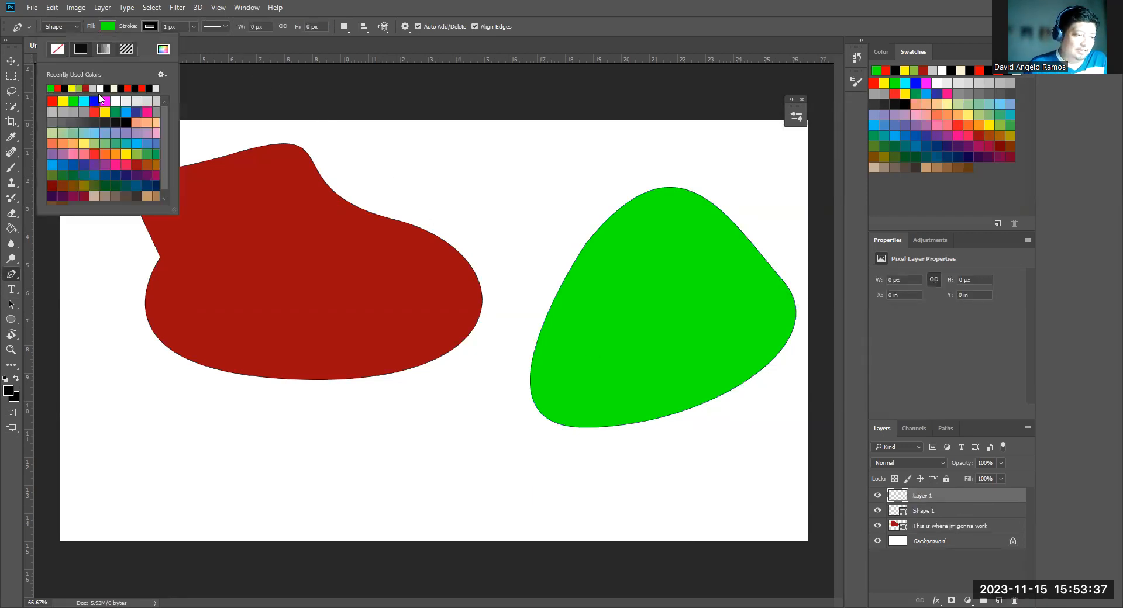
{"action": "left_click", "coordinate": [114, 155]}
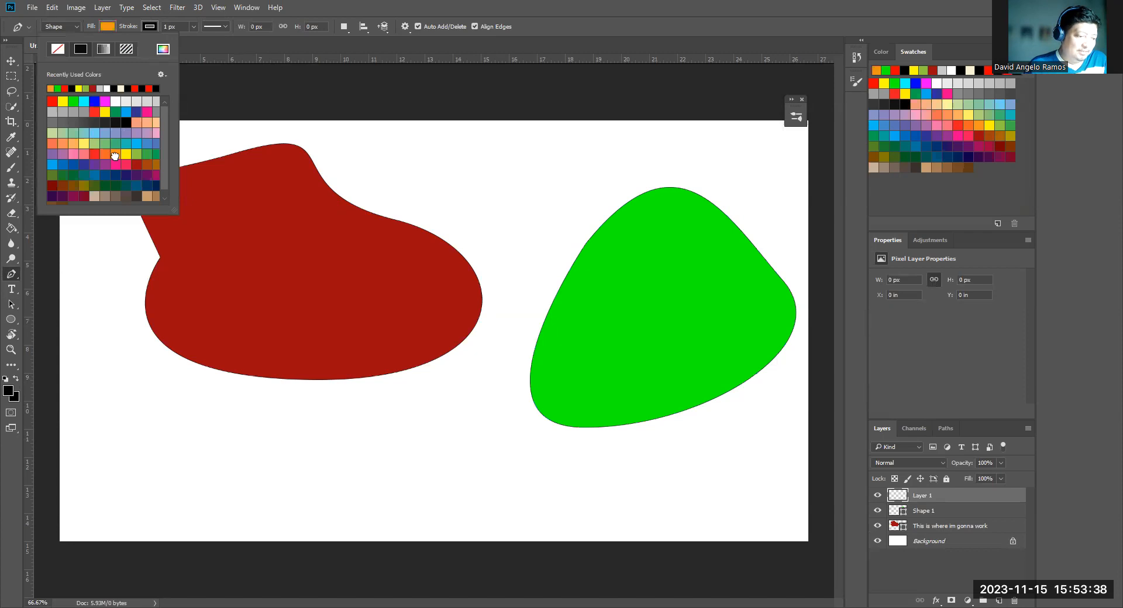
{"action": "left_click", "coordinate": [426, 421]}
{"action": "left_click_drag", "start_coordinate": [305, 449], "coordinate": [296, 499]}
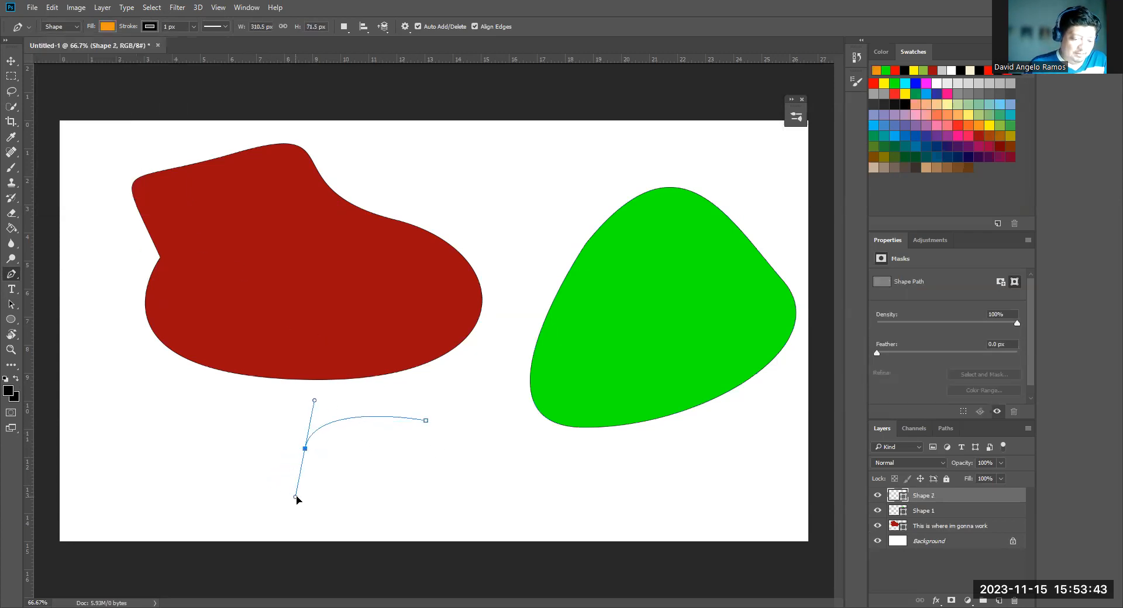
{"action": "left_click_drag", "start_coordinate": [376, 504], "coordinate": [457, 476]}
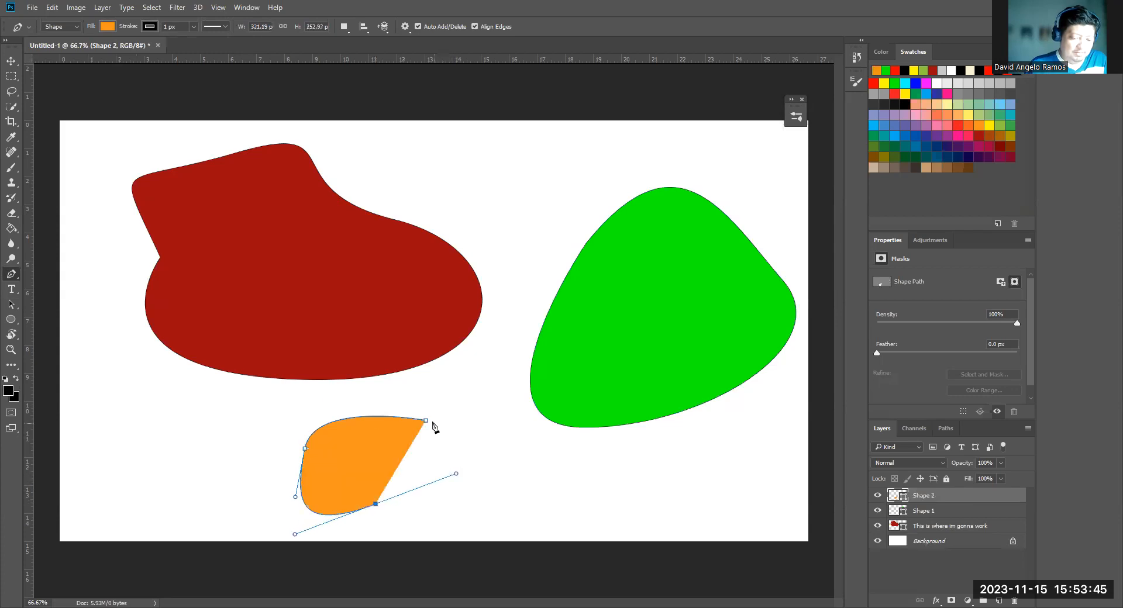
{"action": "left_click_drag", "start_coordinate": [427, 420], "coordinate": [326, 411]}
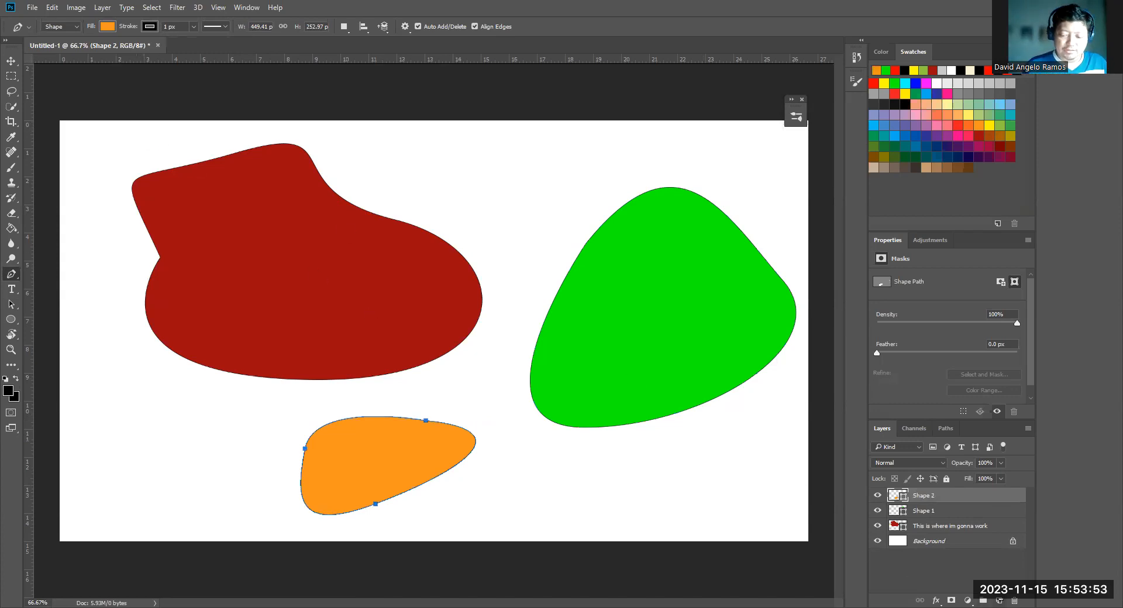
Create a new empty layer above the orange shape's layer
{"action": "left_click", "coordinate": [998, 600]}
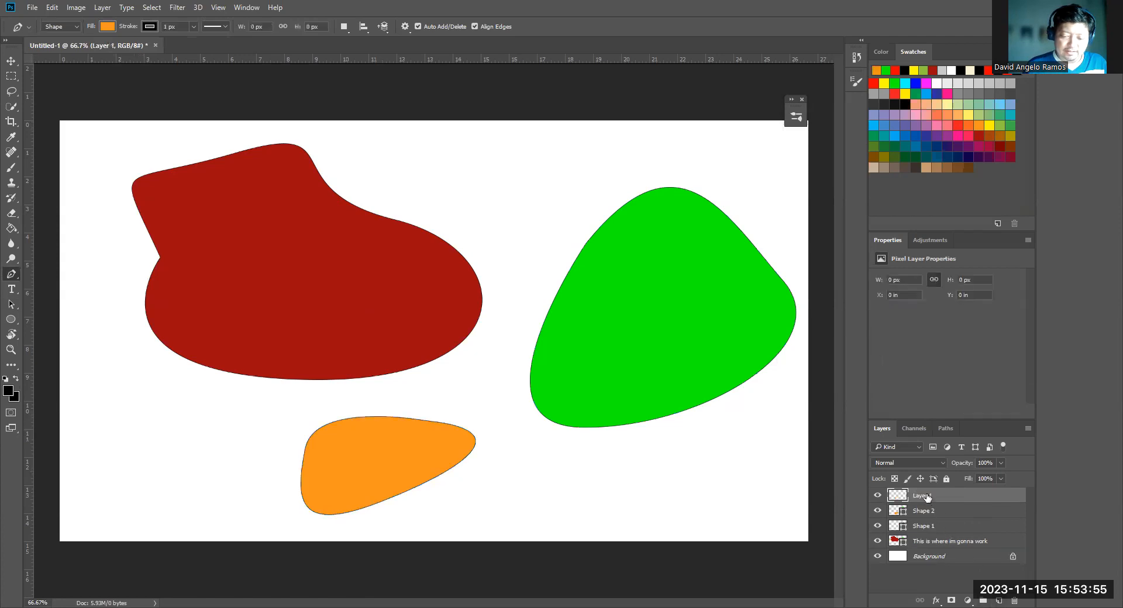